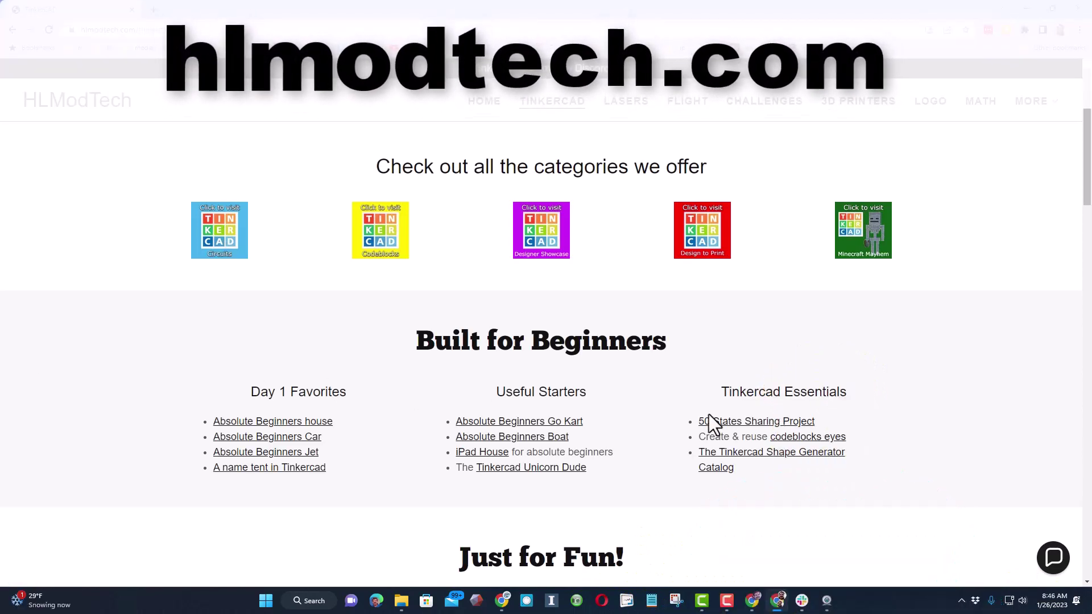
- Scroll the HLModTech Tinkercad page down to the Just for Fun Reaction Satisfaction links
{"action": "scroll", "coordinate": [718, 412], "scroll_direction": "down", "scroll_amount": 1}
{"action": "scroll", "coordinate": [720, 402], "scroll_direction": "down", "scroll_amount": 2}
{"action": "scroll", "coordinate": [720, 403], "scroll_direction": "down", "scroll_amount": 1}
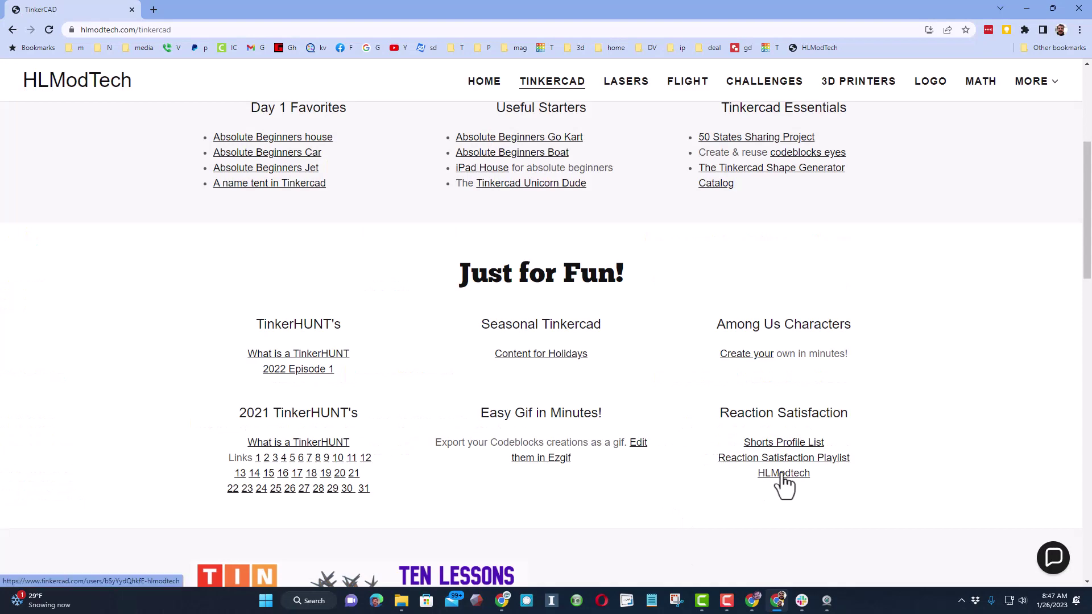
- Open HLModtech's Tinkercad profile, preview the jet for absolute beginners design, and bring up the sort options
{"action": "left_click", "coordinate": [784, 473]}
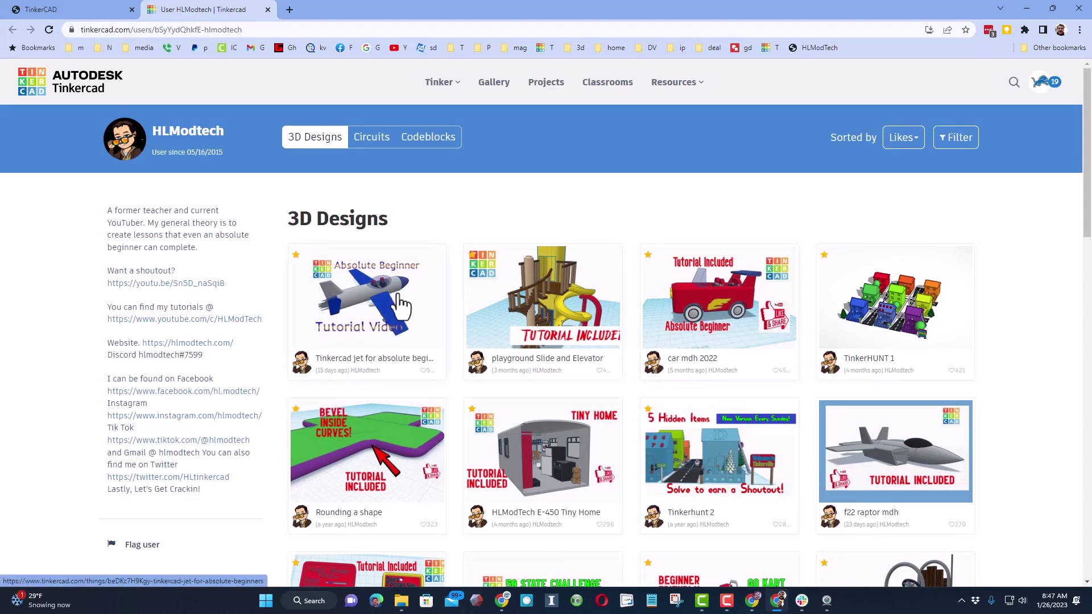
{"action": "left_click", "coordinate": [416, 328]}
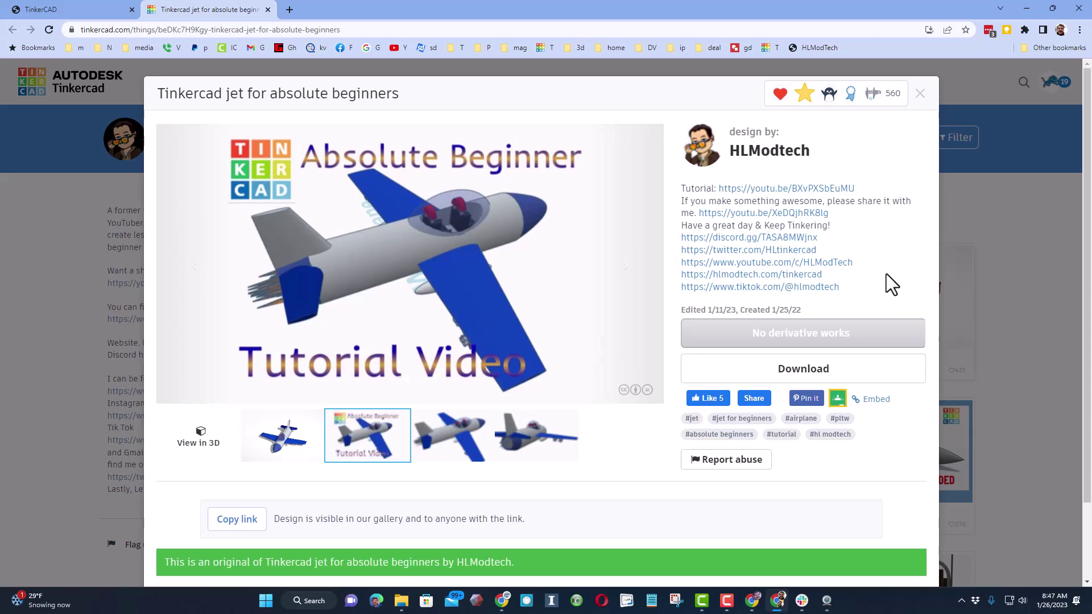
{"action": "left_click", "coordinate": [919, 93]}
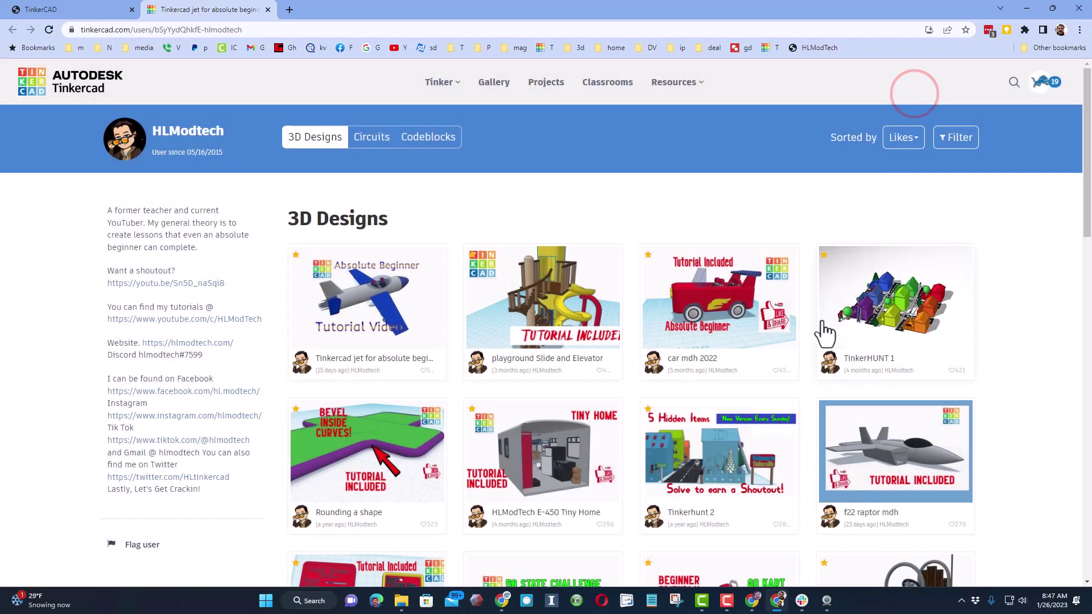
{"action": "left_click", "coordinate": [904, 139]}
- Sort HLModtech's designs by Recent and preview the Golden Rule of Tinkercad & Trophy design
{"action": "left_click", "coordinate": [851, 207]}
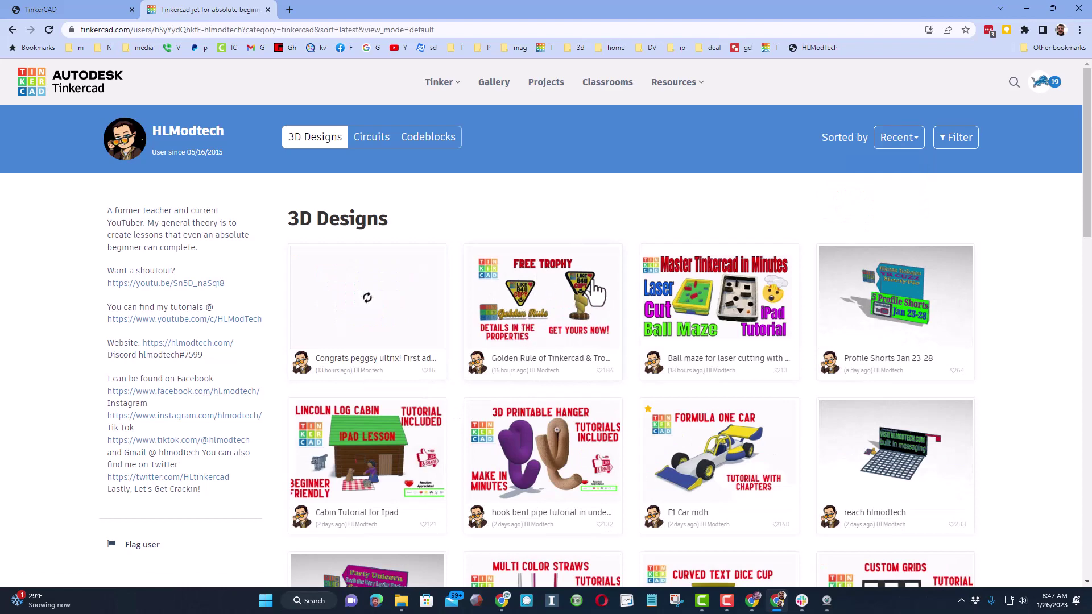
{"action": "left_click", "coordinate": [555, 320]}
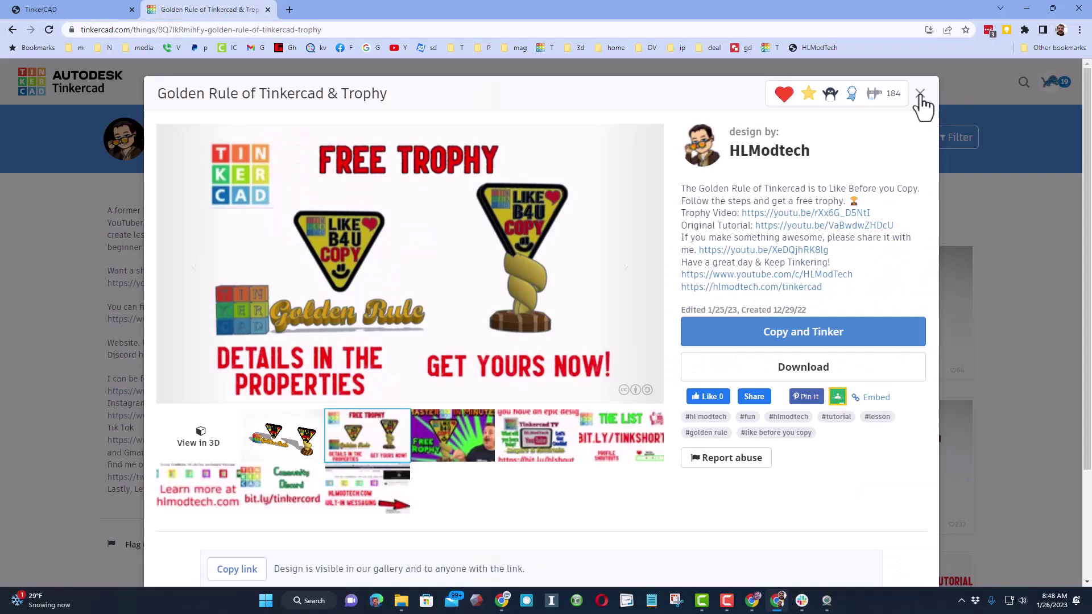
{"action": "left_click", "coordinate": [919, 95]}
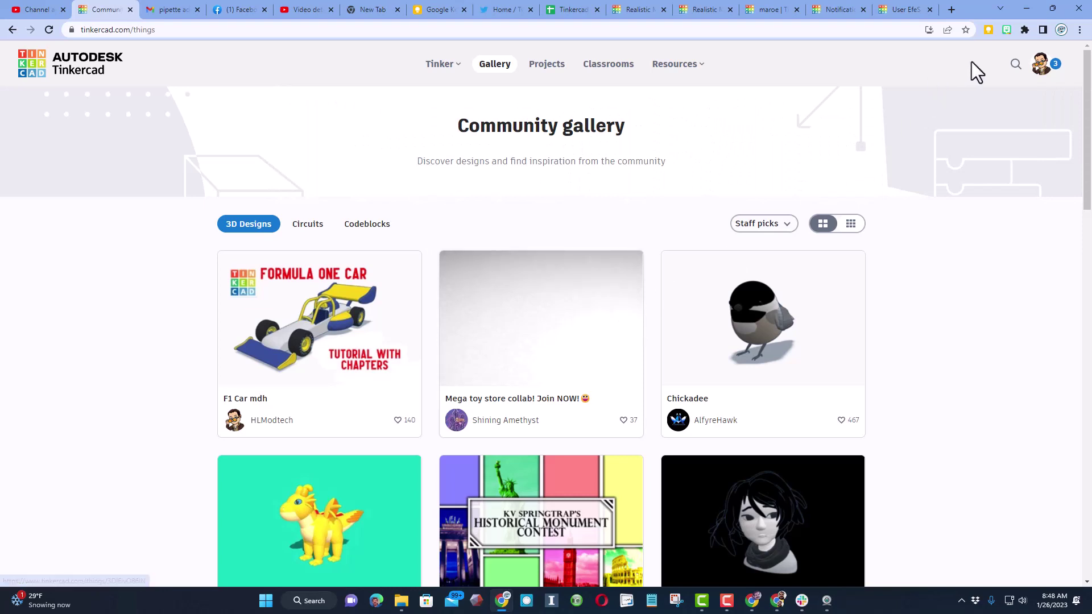
- Search Tinkercad designs for hlmt23 and open the MY trophy shelf result
{"action": "left_click", "coordinate": [1015, 64]}
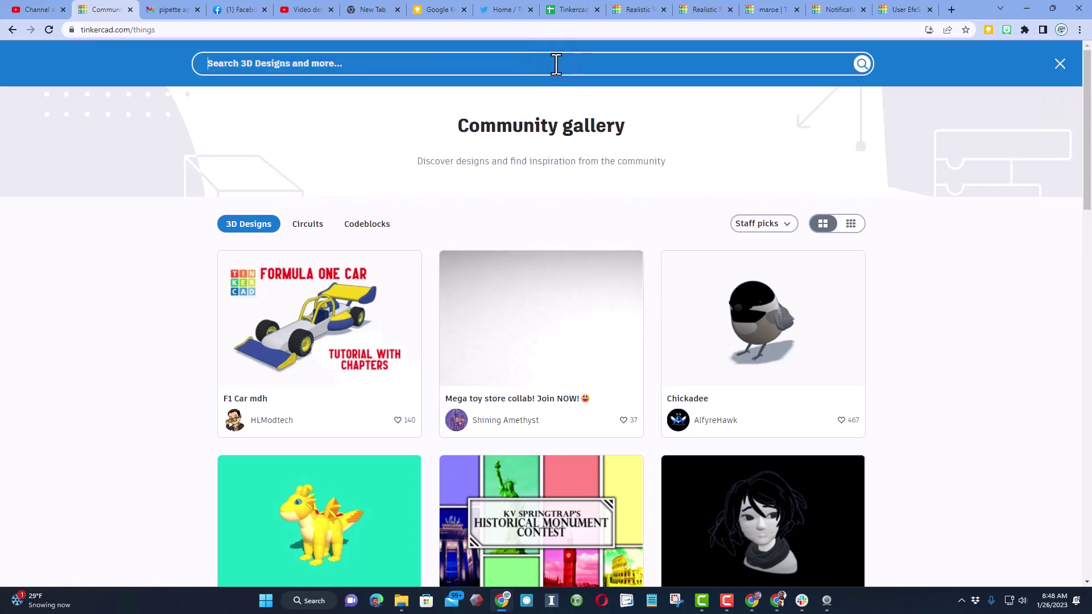
{"action": "type", "text": "hlmt23"}
{"action": "key", "text": "Return"}
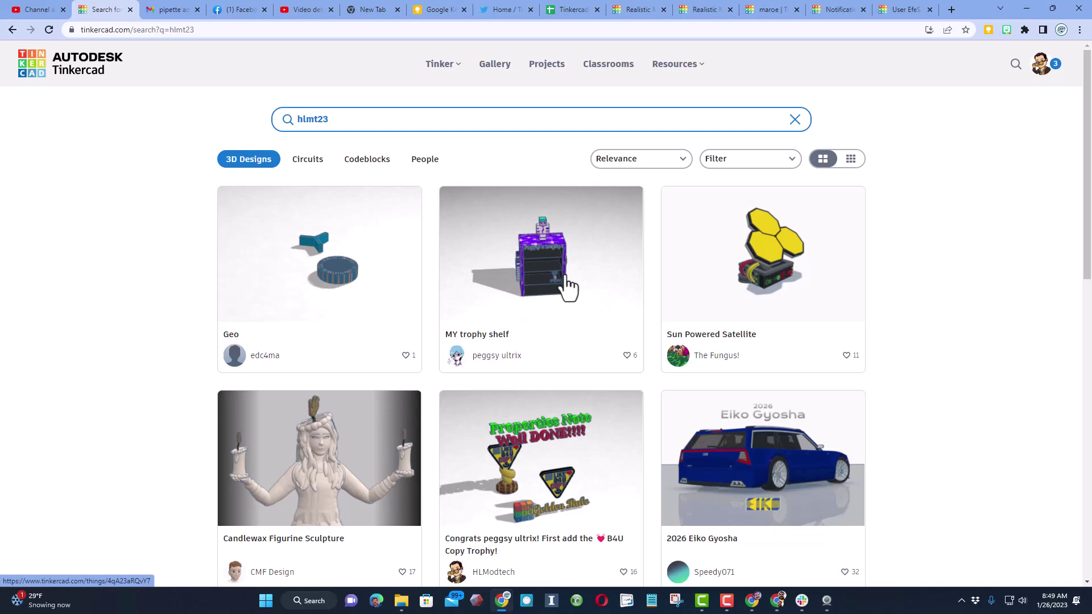
{"action": "left_click", "coordinate": [565, 275]}
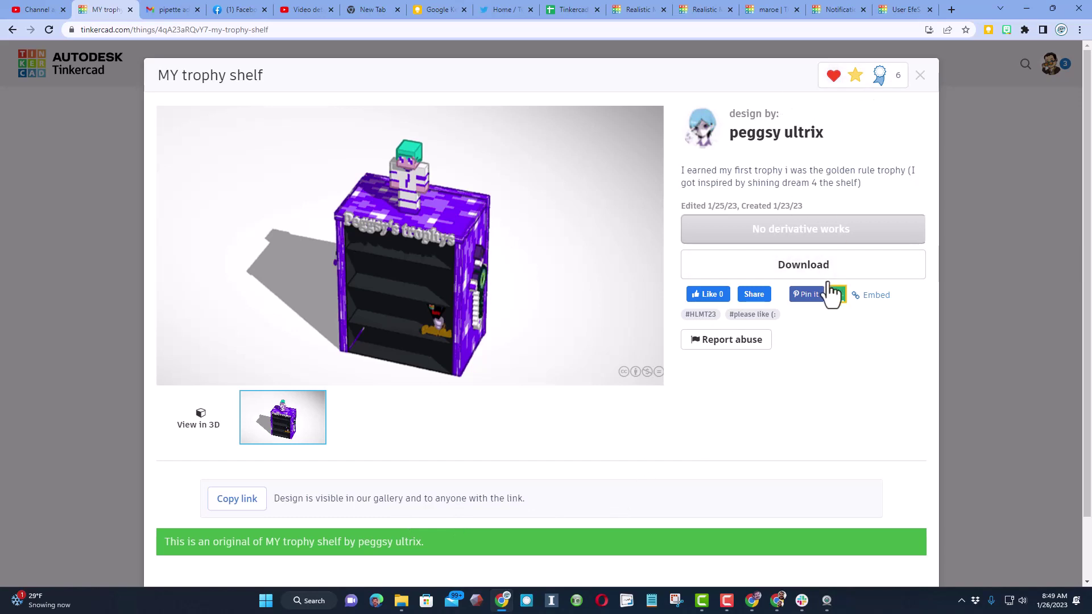
- Close the trophy shelf, preview the Sun Powered Satellite design, and browse further down the hlmt23 results
{"action": "left_click", "coordinate": [918, 77]}
{"action": "scroll", "coordinate": [714, 310], "scroll_direction": "down", "scroll_amount": 2}
{"action": "scroll", "coordinate": [711, 307], "scroll_direction": "up", "scroll_amount": 1}
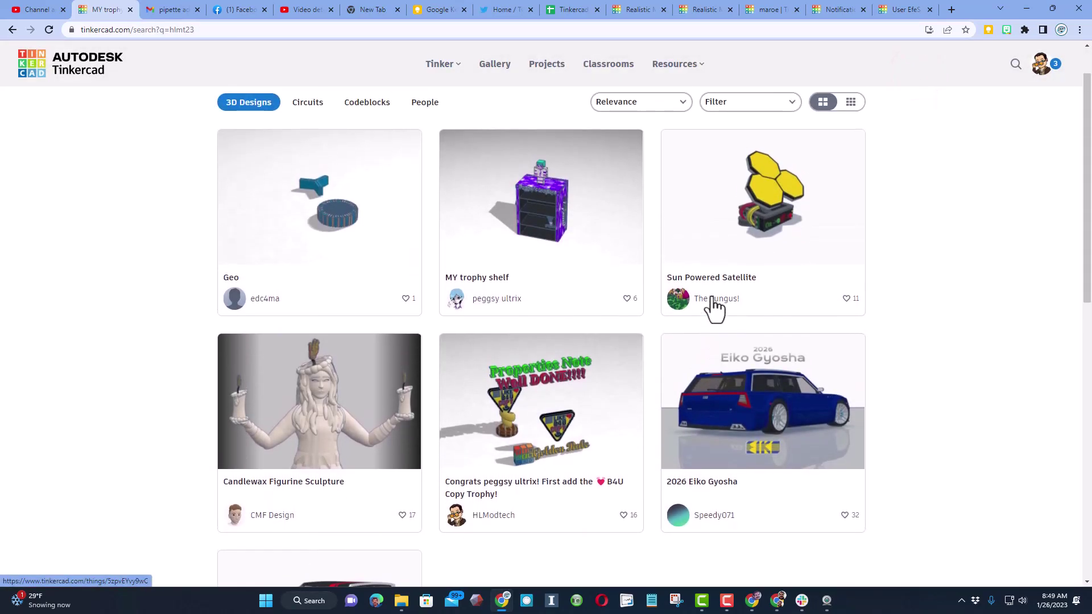
{"action": "left_click", "coordinate": [764, 215]}
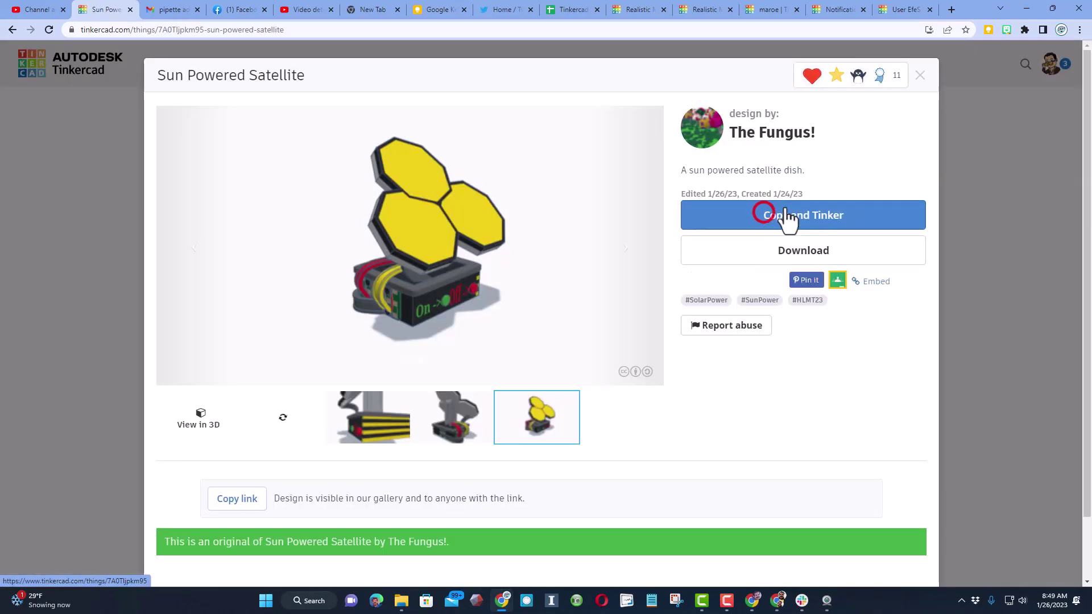
{"action": "left_click", "coordinate": [923, 76]}
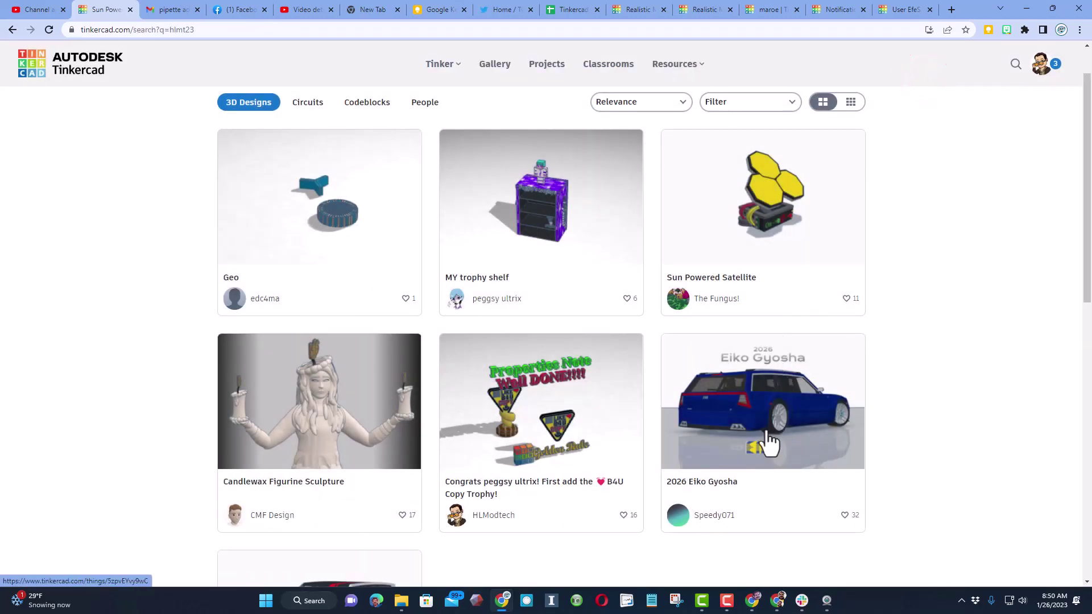
{"action": "scroll", "coordinate": [773, 432], "scroll_direction": "down", "scroll_amount": 1}
{"action": "scroll", "coordinate": [772, 418], "scroll_direction": "down", "scroll_amount": 1}
{"action": "scroll", "coordinate": [773, 380], "scroll_direction": "down", "scroll_amount": 1}
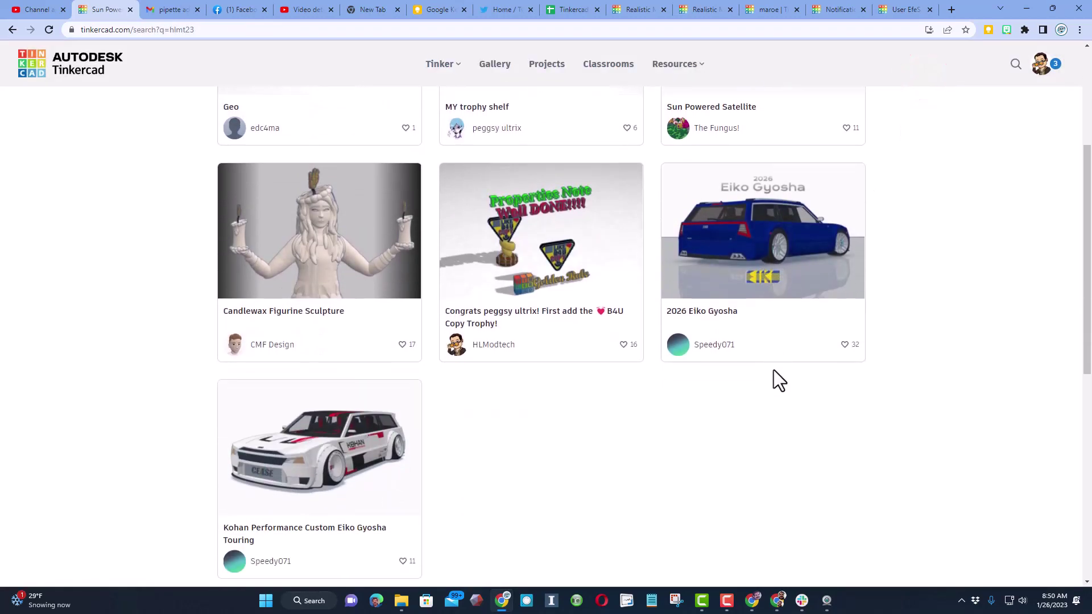
{"action": "scroll", "coordinate": [773, 370], "scroll_direction": "down", "scroll_amount": 1}
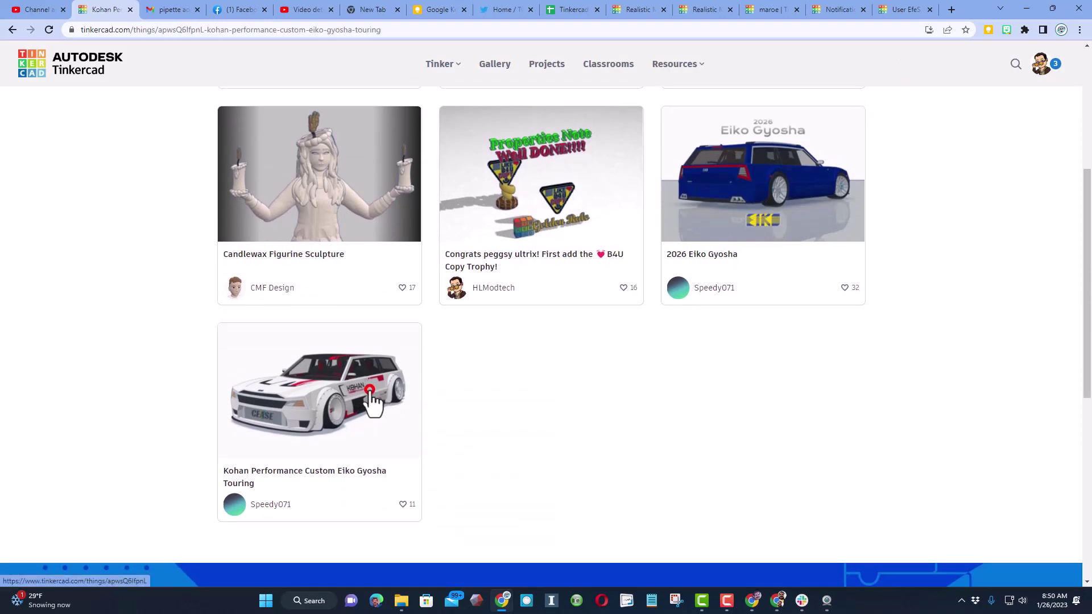
- Give the Kohan Performance Custom Eiko Gyosha Touring design a Staff Pick Ready reaction
{"action": "left_click", "coordinate": [369, 391]}
{"action": "left_click", "coordinate": [813, 73]}
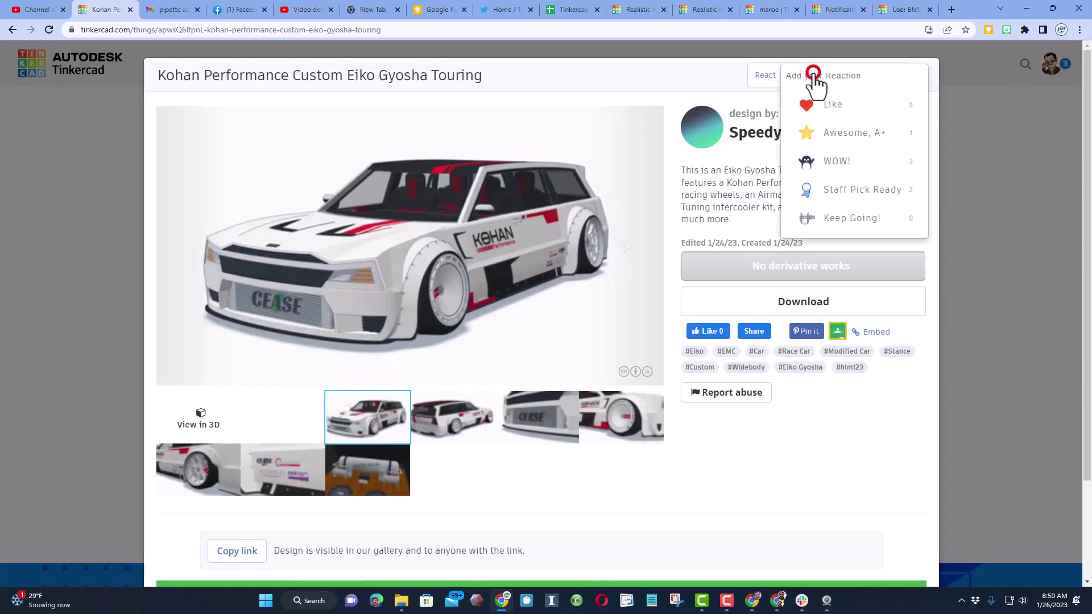
{"action": "left_click", "coordinate": [829, 193]}
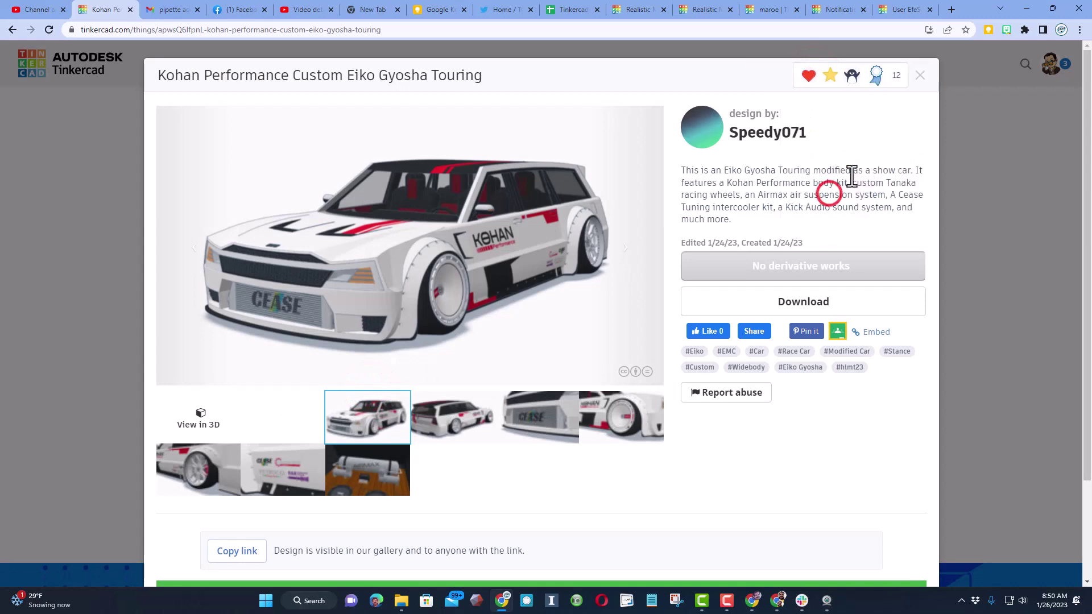
{"action": "left_click", "coordinate": [918, 71]}
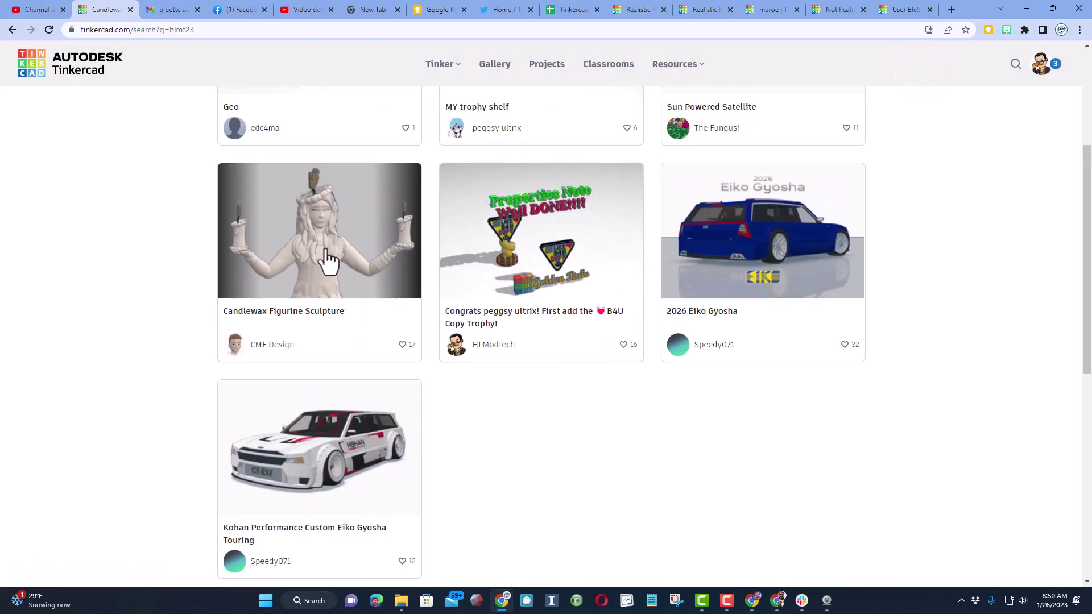
- React to the Candlewax Figurine Sculpture with Staff Pick Ready, then open the Geo design
{"action": "left_click", "coordinate": [312, 230]}
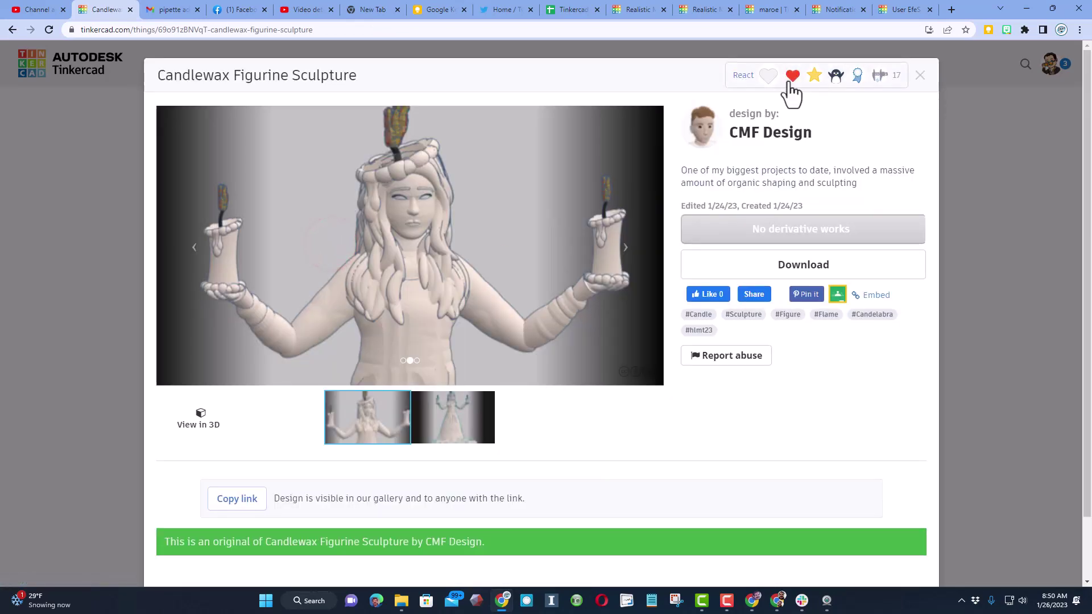
{"action": "left_click", "coordinate": [817, 75]}
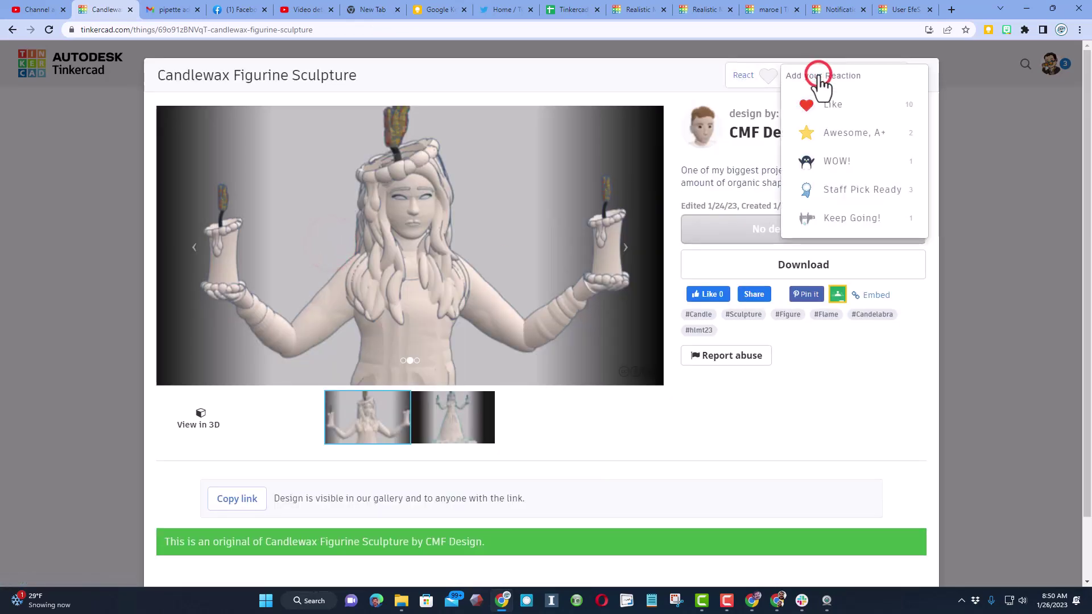
{"action": "left_click", "coordinate": [837, 191]}
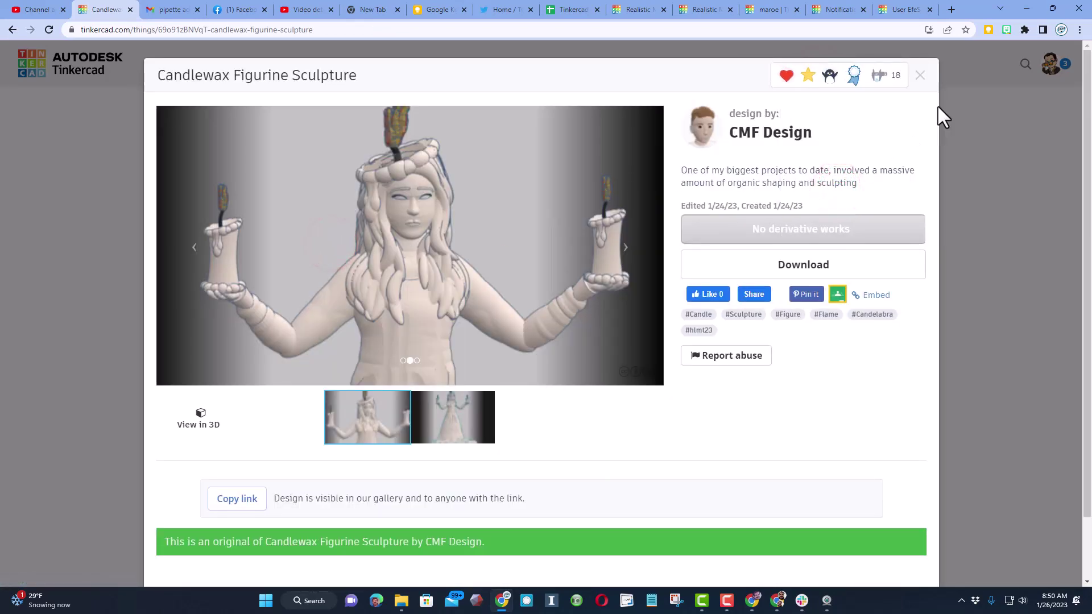
{"action": "left_click", "coordinate": [919, 75]}
{"action": "left_click", "coordinate": [342, 241]}
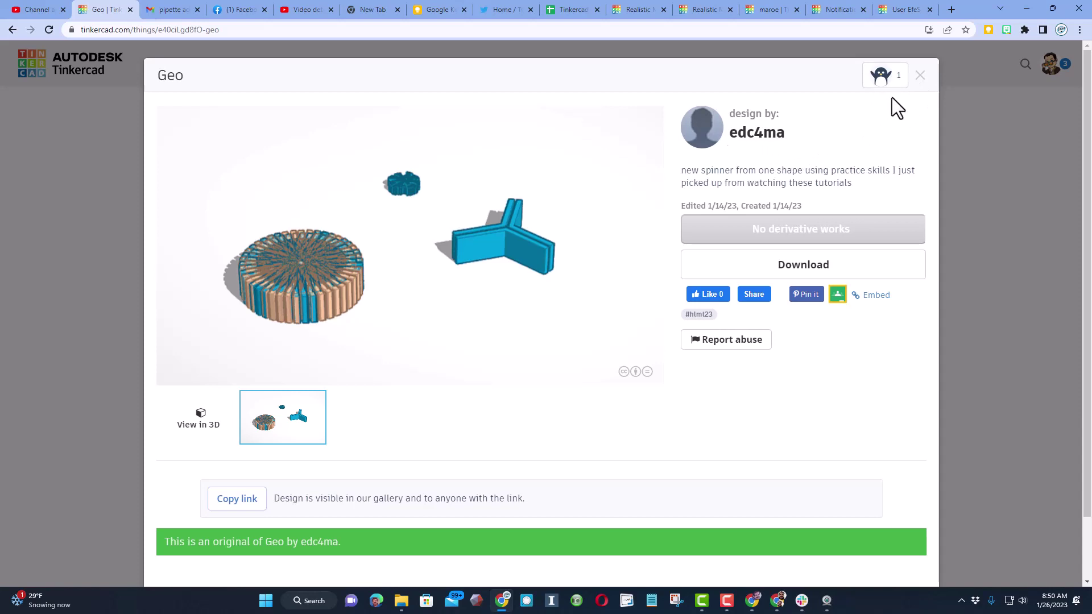
- Close Geo, open the pipette design's Properties, expand its description, and add the hlmt23 tag
{"action": "left_click", "coordinate": [920, 76]}
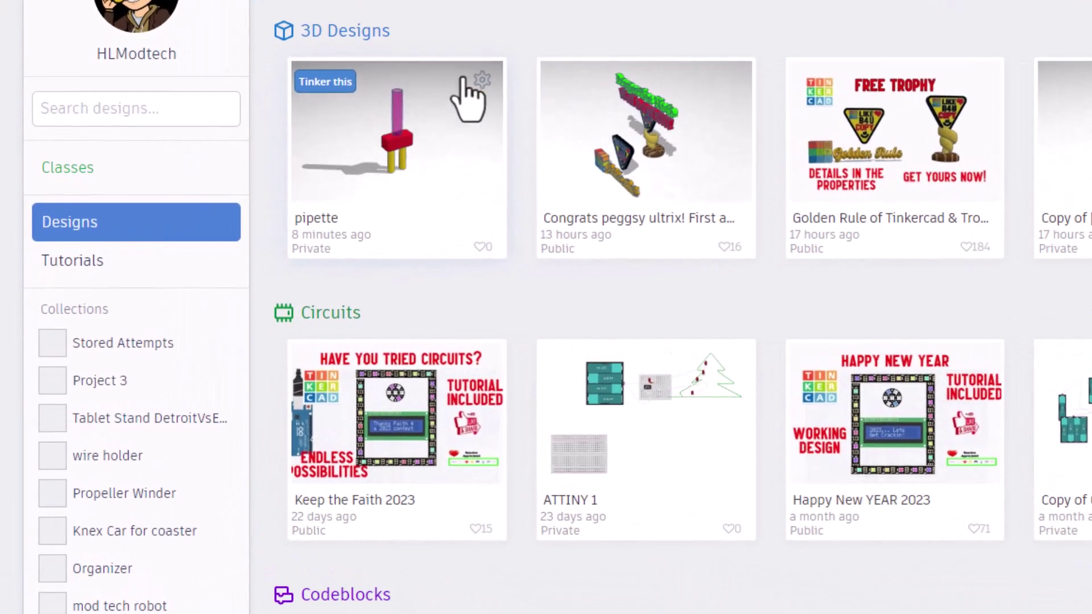
{"action": "left_click", "coordinate": [481, 80]}
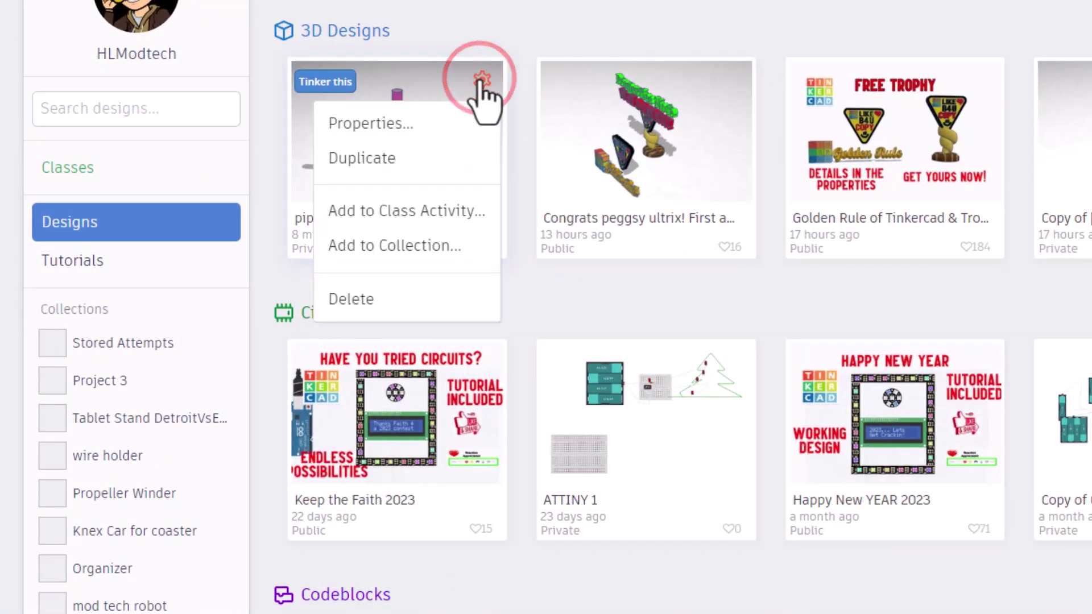
{"action": "left_click", "coordinate": [404, 128]}
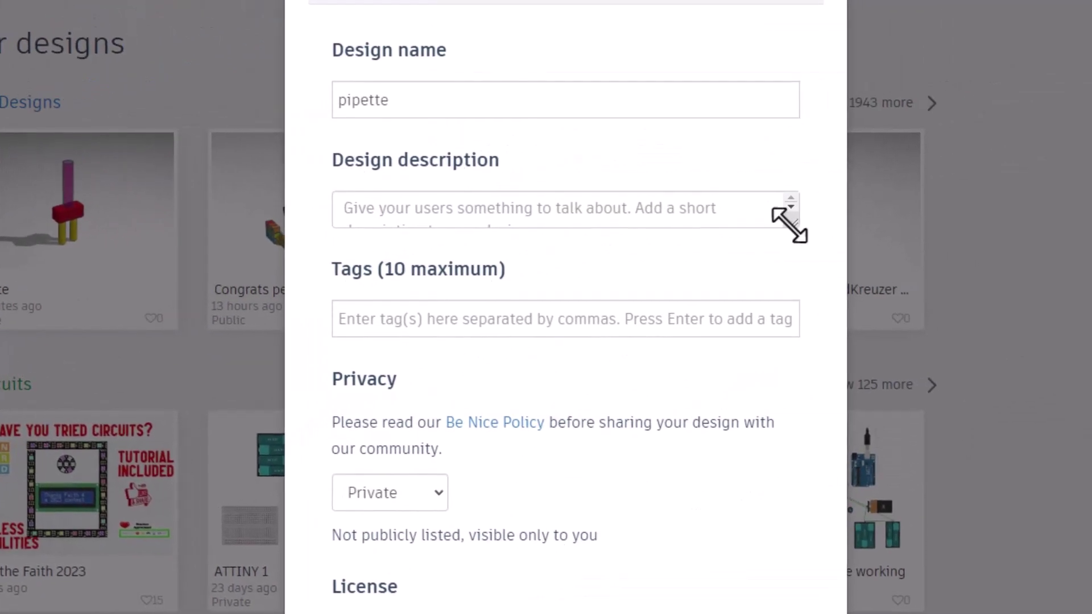
{"action": "left_click_drag", "start_coordinate": [790, 223], "coordinate": [799, 382]}
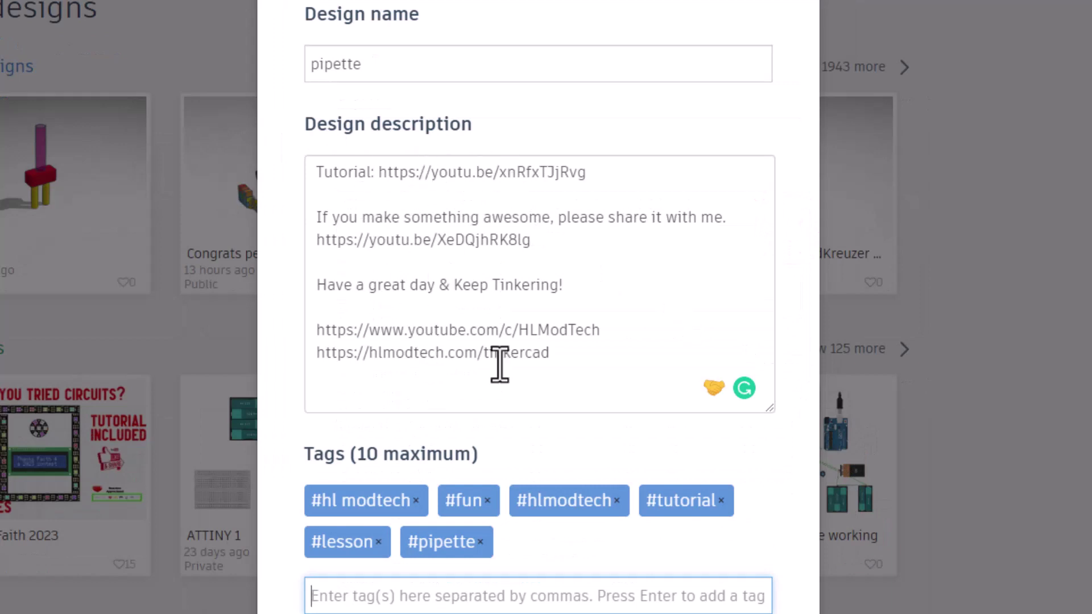
{"action": "left_click", "coordinate": [441, 594]}
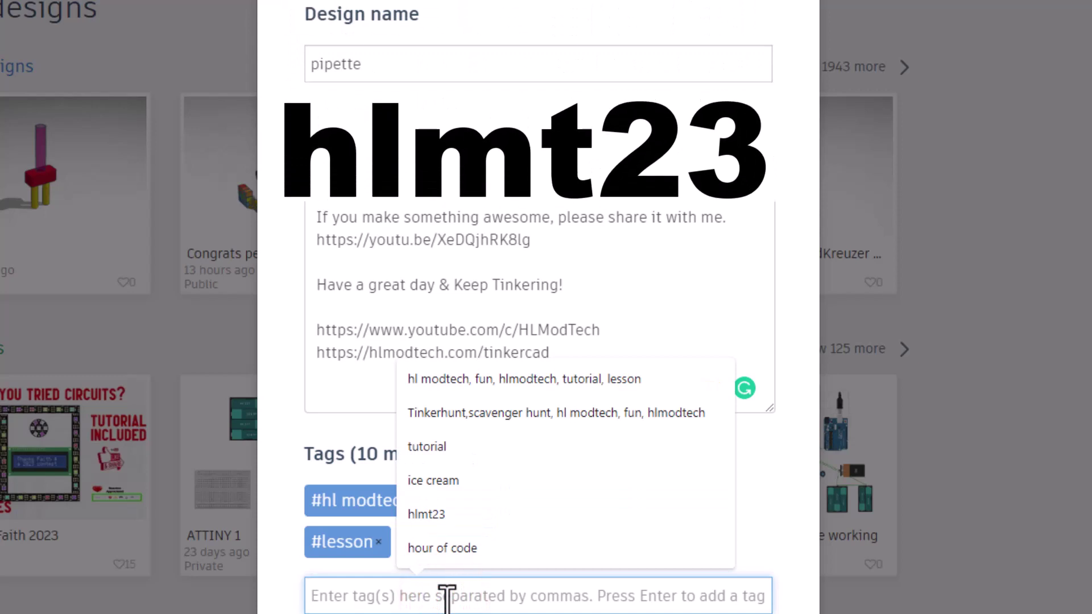
{"action": "type", "text": "hlmt23"}
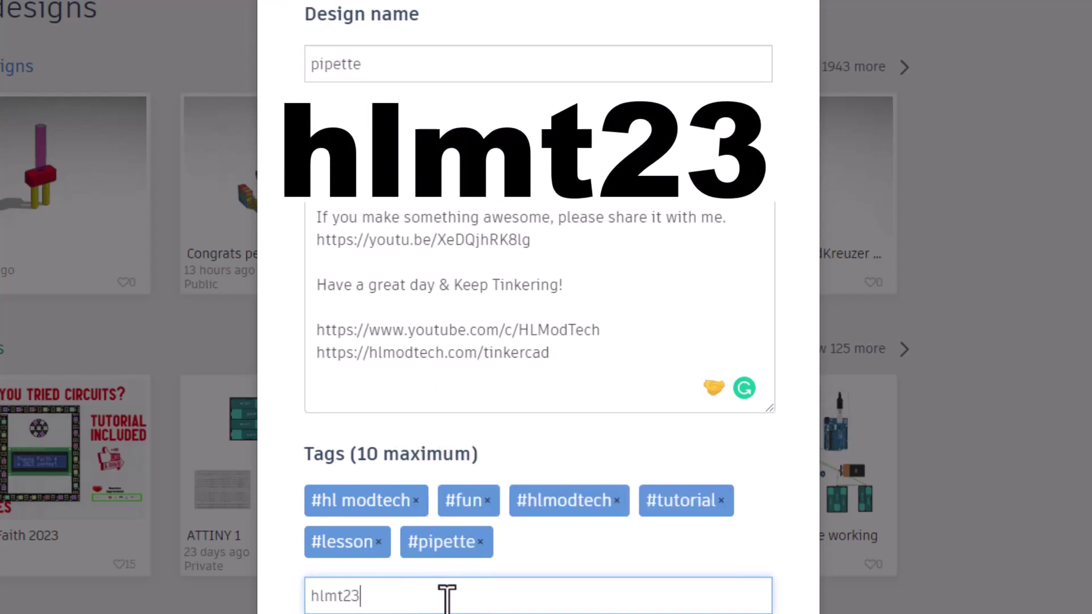
{"action": "key", "text": "Return"}
- Set the pipette to Public with the Attribution-NoDerivs 3.0 (CC-BY-ND 3.0) license and save
{"action": "scroll", "coordinate": [569, 424], "scroll_direction": "down", "scroll_amount": 5}
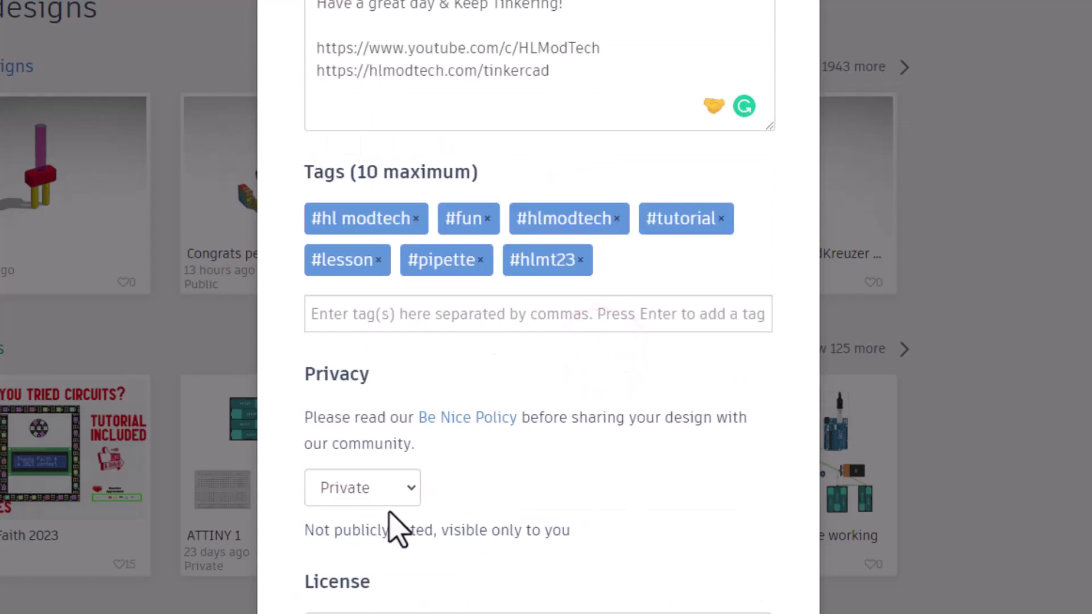
{"action": "left_click", "coordinate": [398, 488]}
{"action": "left_click", "coordinate": [350, 563]}
{"action": "scroll", "coordinate": [398, 548], "scroll_direction": "down", "scroll_amount": 1}
{"action": "scroll", "coordinate": [512, 447], "scroll_direction": "down", "scroll_amount": 2}
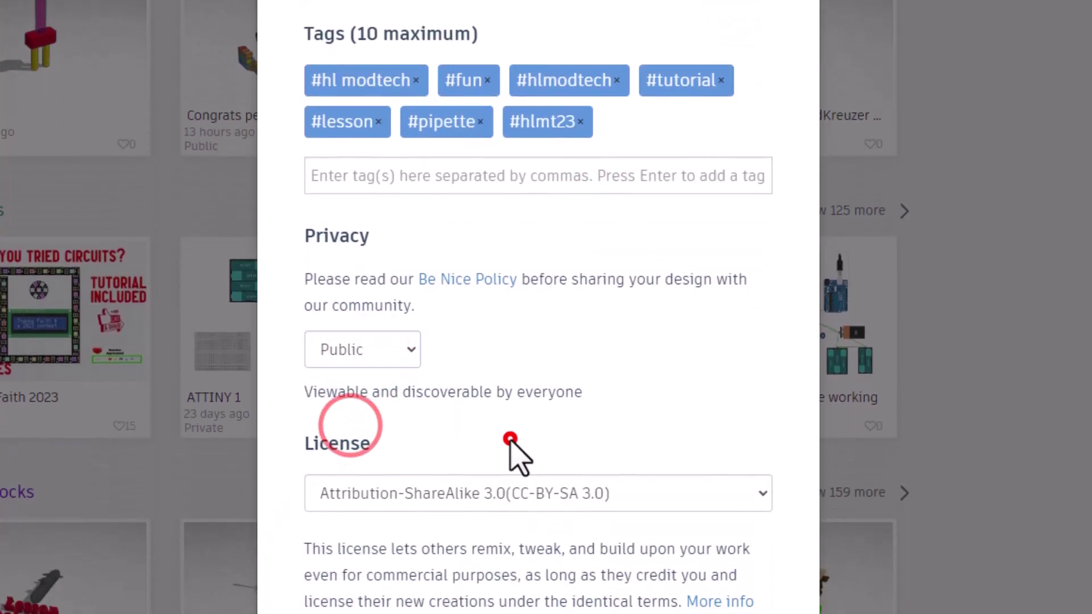
{"action": "scroll", "coordinate": [577, 373], "scroll_direction": "down", "scroll_amount": 3}
{"action": "left_click", "coordinate": [569, 329]}
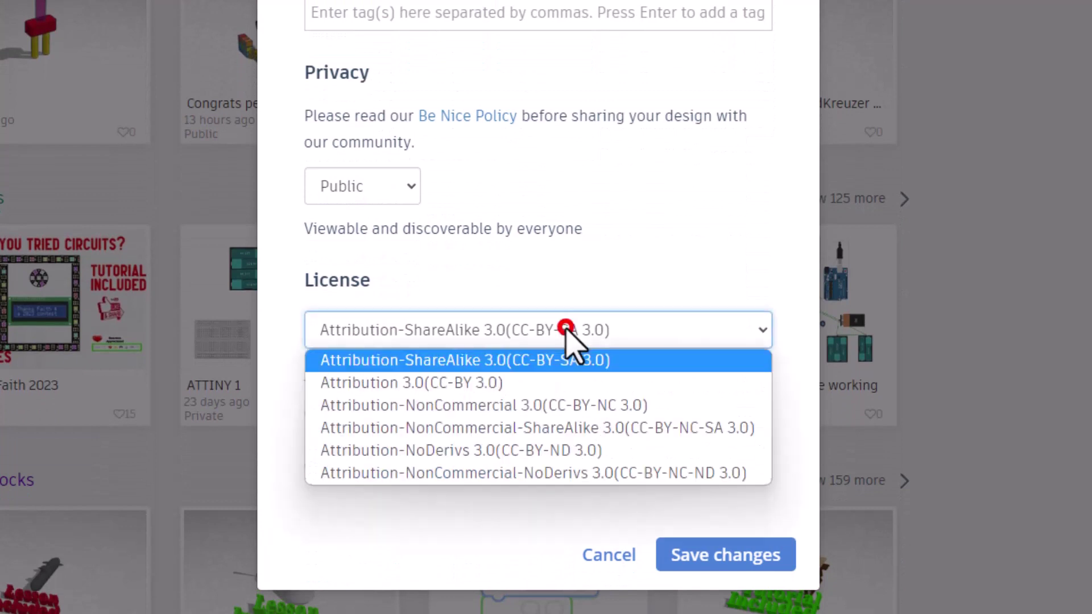
{"action": "left_click", "coordinate": [522, 453]}
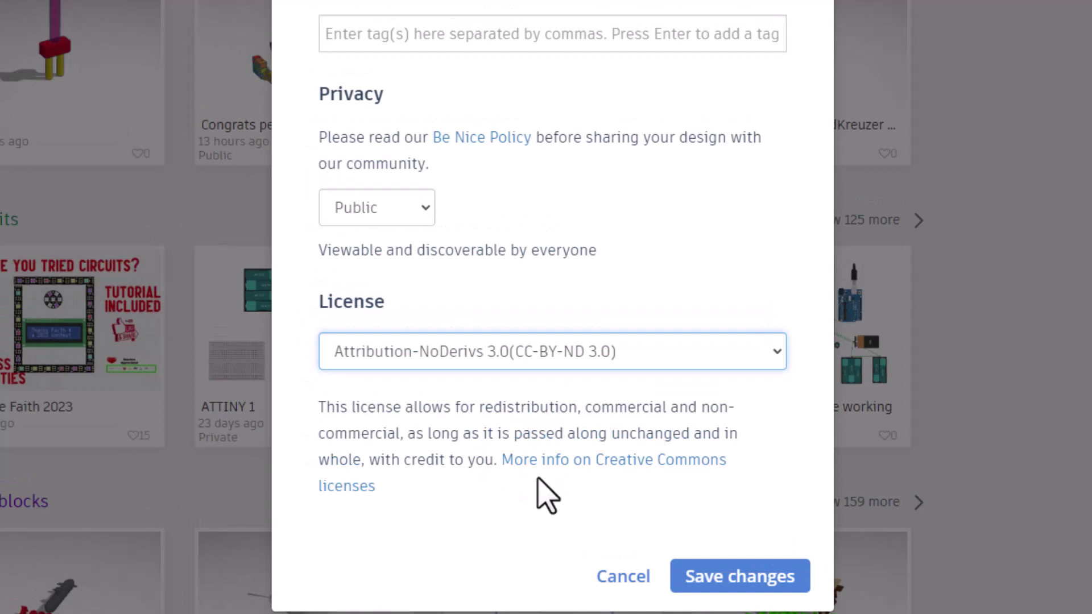
{"action": "left_click", "coordinate": [726, 574]}
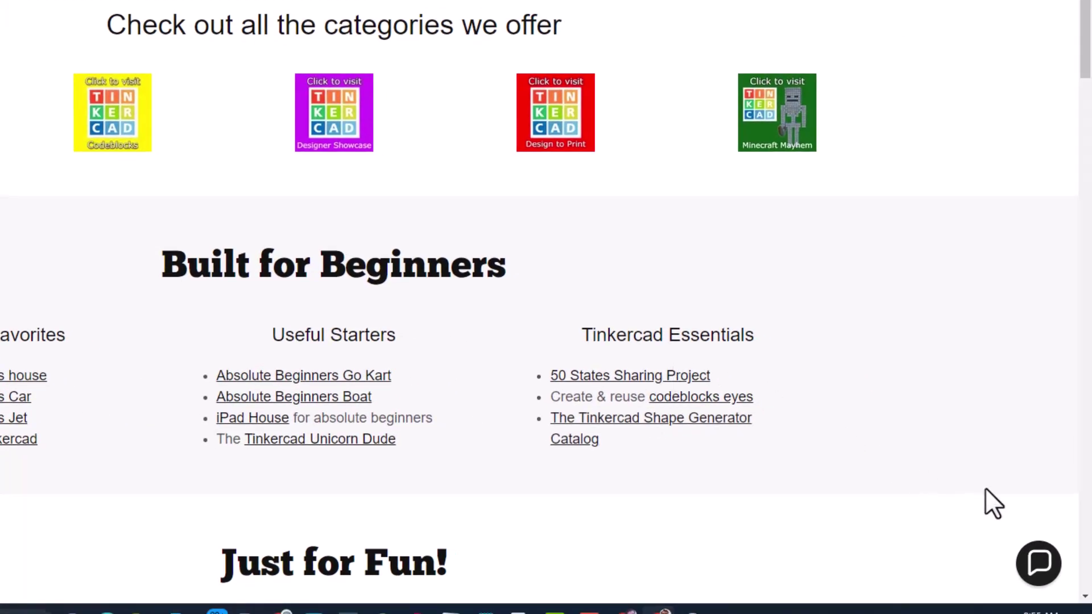
{"action": "left_click", "coordinate": [1038, 579]}
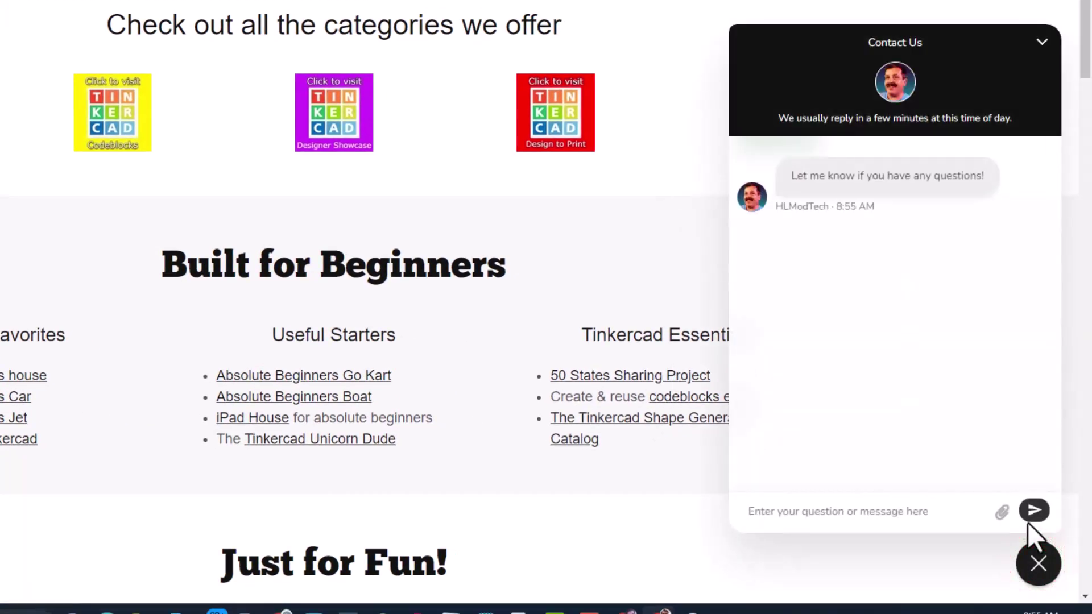